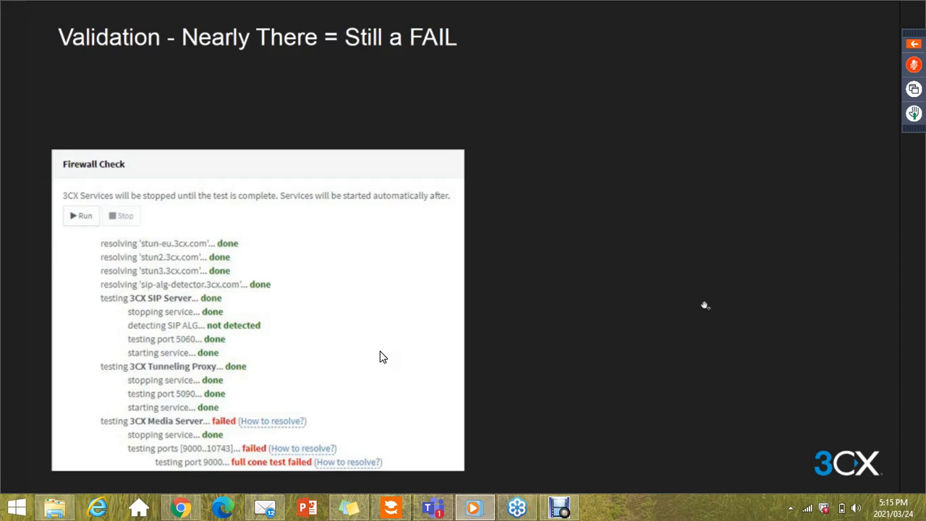
{"action": "key", "text": "Right"}
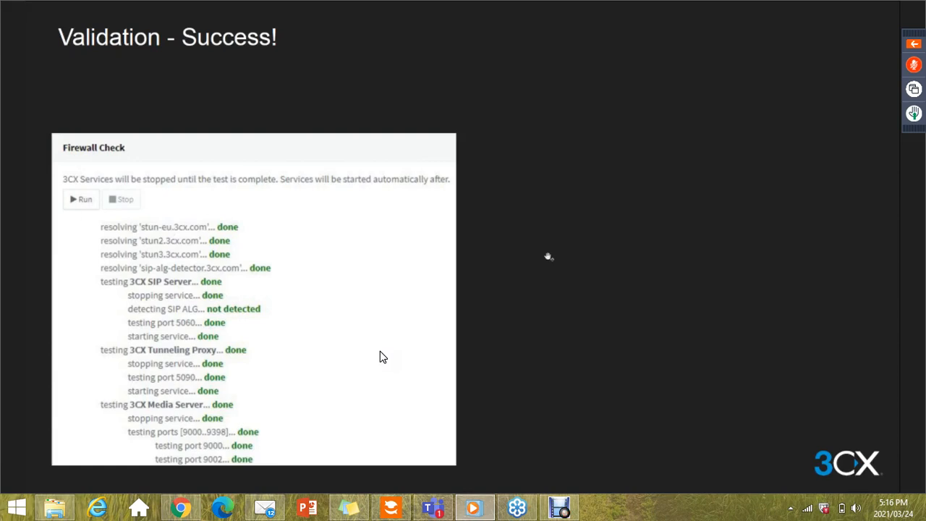
{"action": "key", "text": "Right"}
{"action": "key", "text": "Right"}
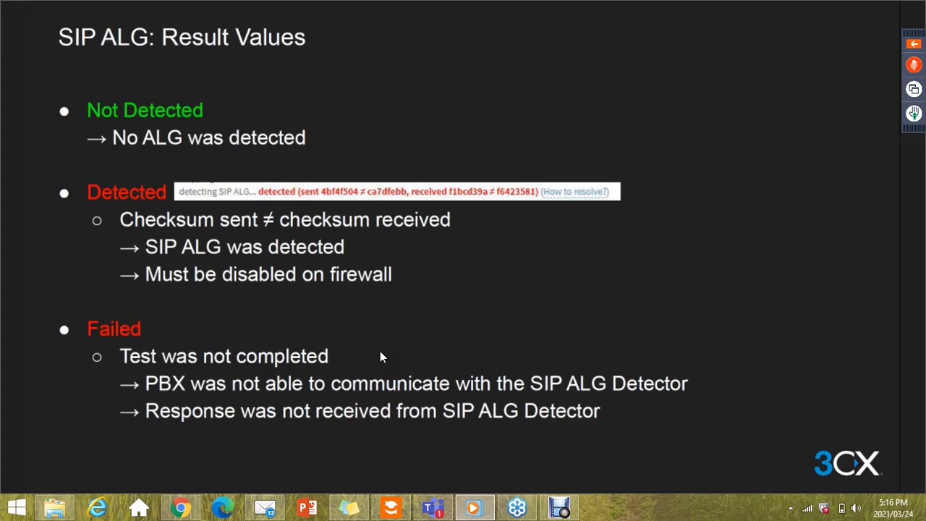
{"action": "key", "text": "Right"}
{"action": "key", "text": "Left"}
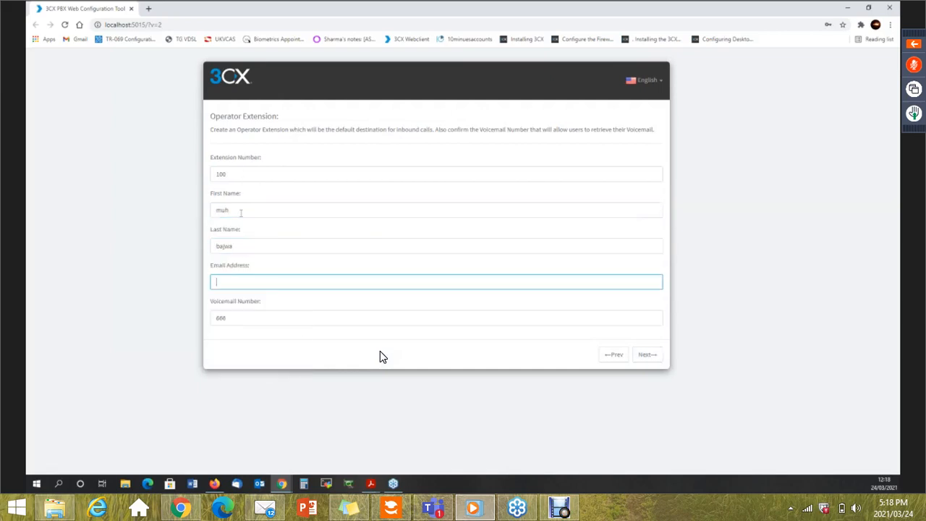
- Fill in the operator extension's e-mail address and confirm the operator extension details
{"action": "type", "text": "muh"}
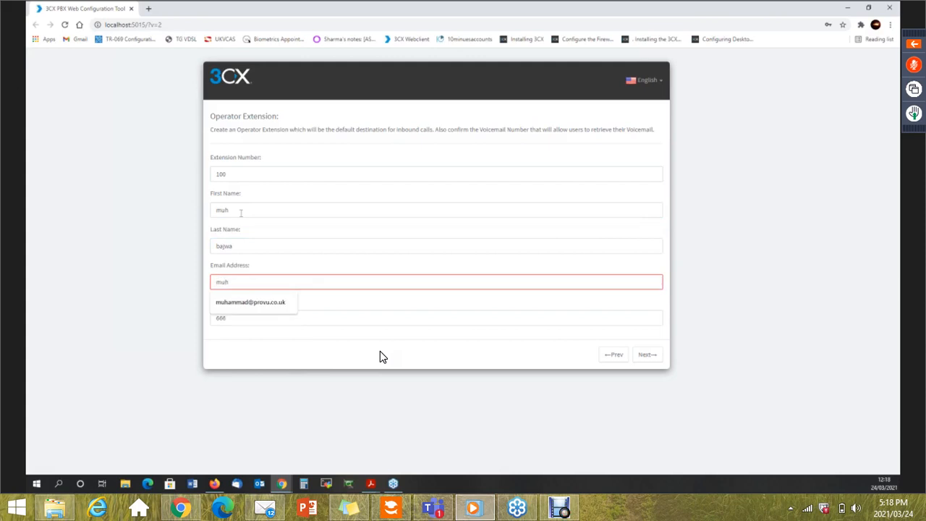
{"action": "key", "text": "Down"}
{"action": "key", "text": "Return"}
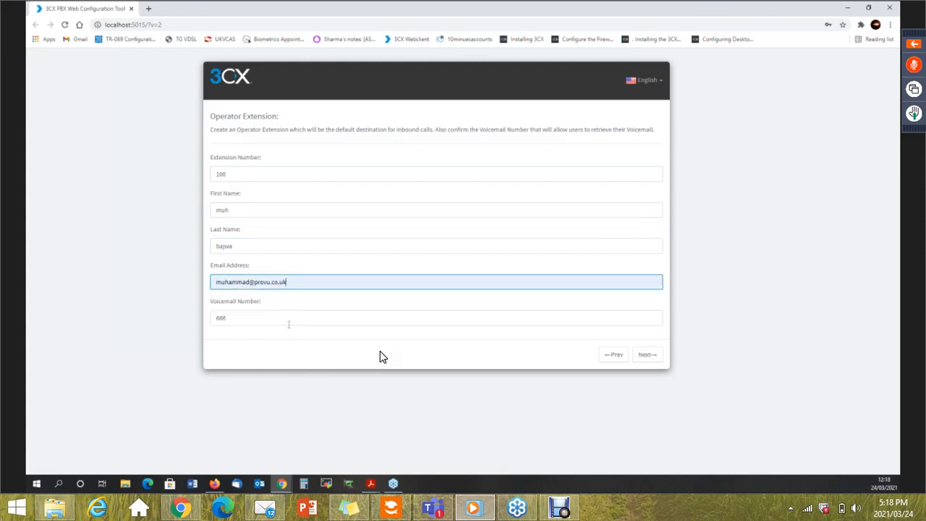
{"action": "left_click", "coordinate": [289, 325]}
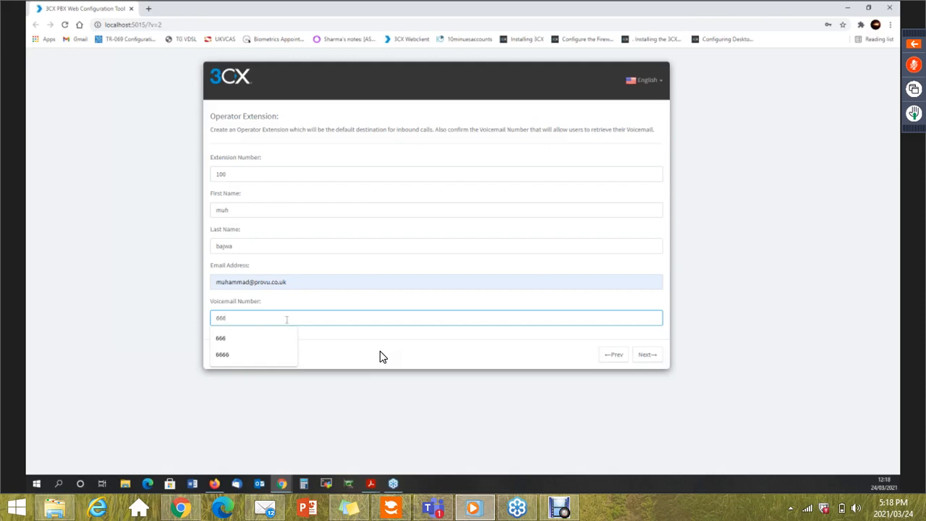
{"action": "left_click", "coordinate": [654, 355]}
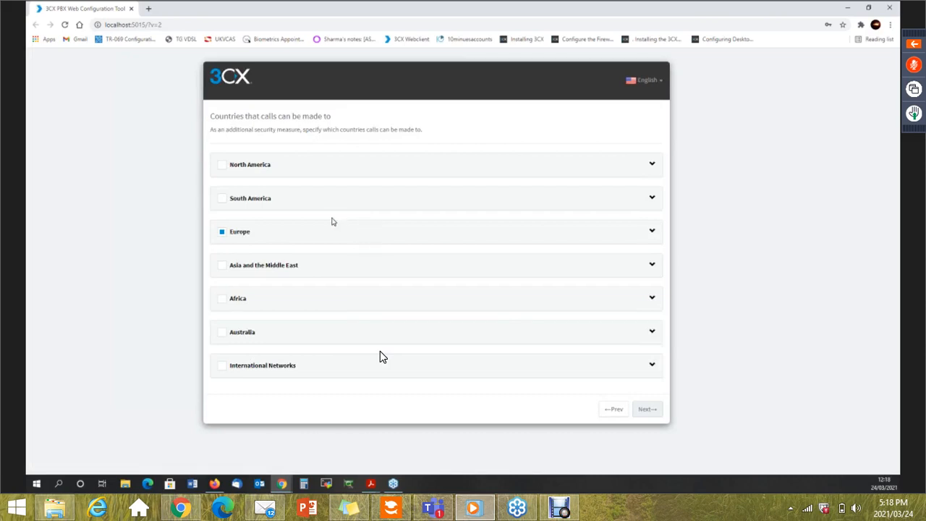
- Look through the European countries that calls can be made to and collapse the list
{"action": "left_click", "coordinate": [651, 232]}
{"action": "scroll", "coordinate": [557, 293], "scroll_direction": "down", "scroll_amount": 10}
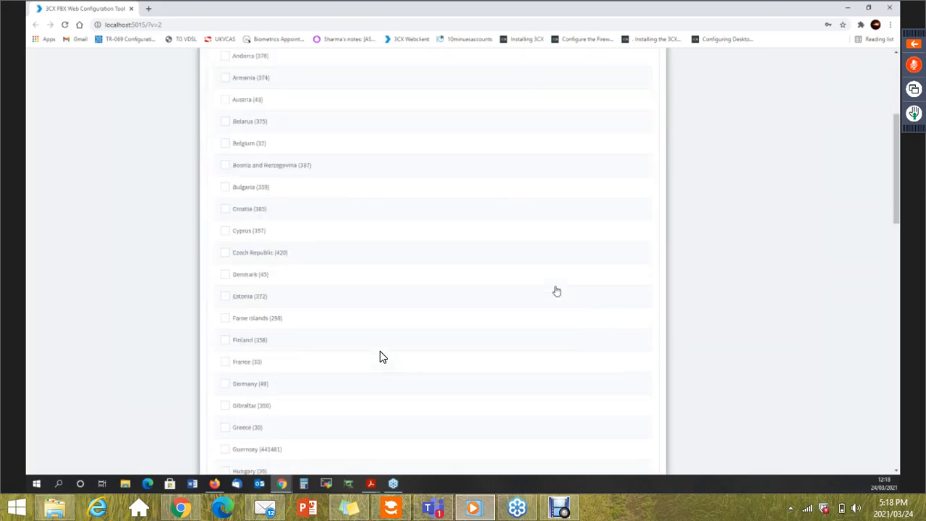
{"action": "scroll", "coordinate": [556, 290], "scroll_direction": "down", "scroll_amount": 5}
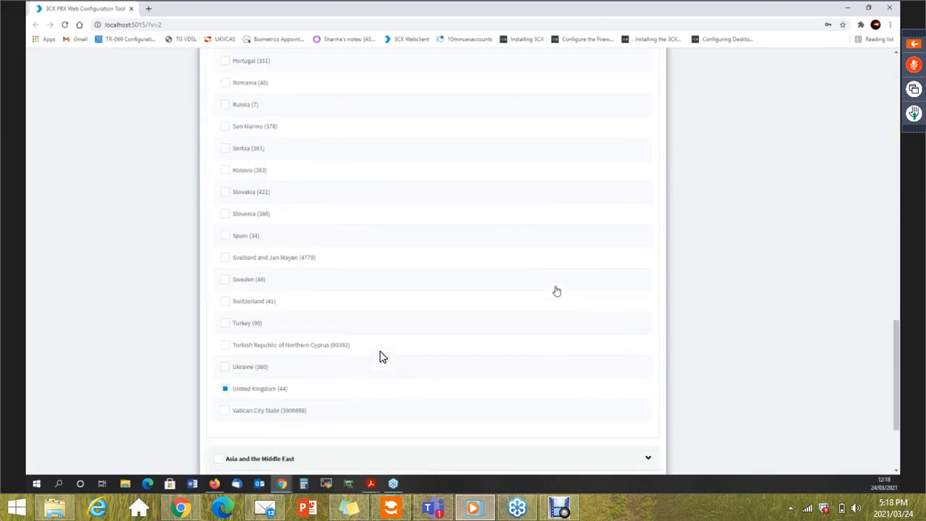
{"action": "scroll", "coordinate": [314, 251], "scroll_direction": "up", "scroll_amount": 10}
{"action": "scroll", "coordinate": [311, 242], "scroll_direction": "up", "scroll_amount": 5}
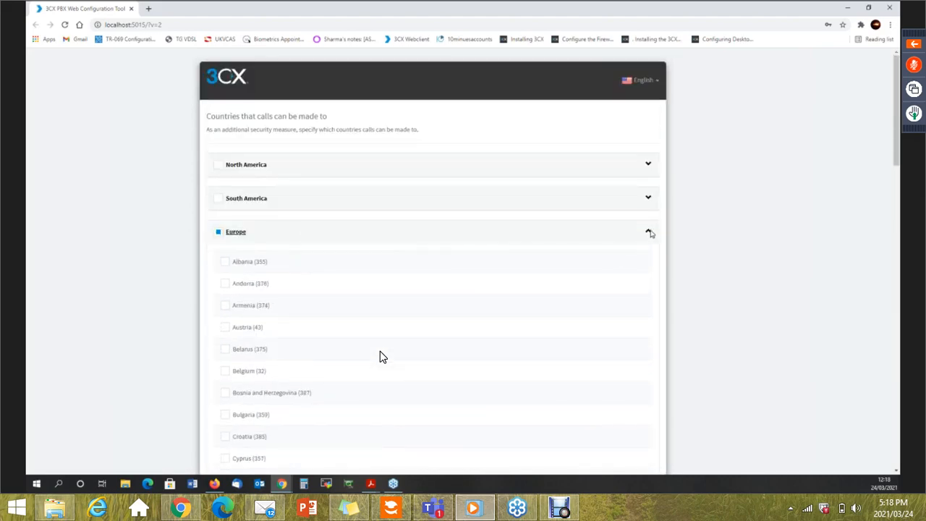
{"action": "left_click", "coordinate": [649, 232]}
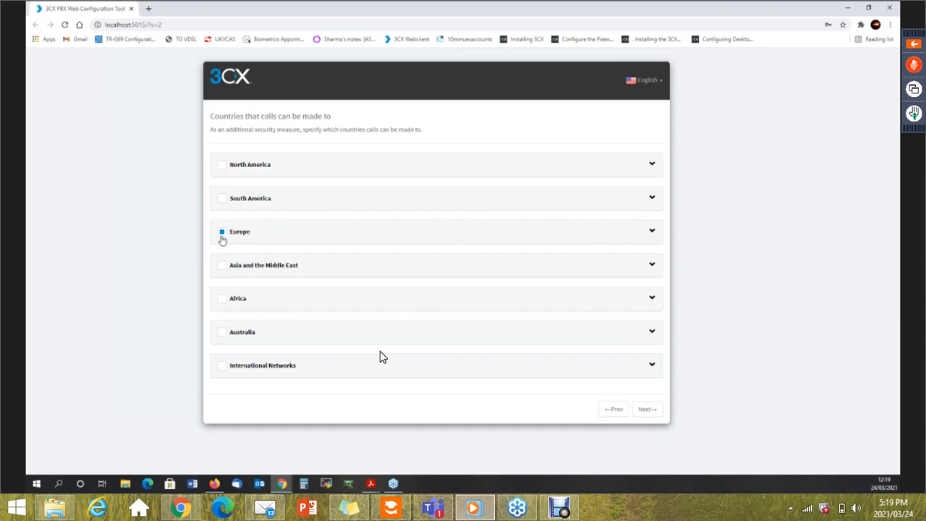
- Go through the Europe country list again, collapse it and continue past the allowed calling countries
{"action": "left_click", "coordinate": [641, 237]}
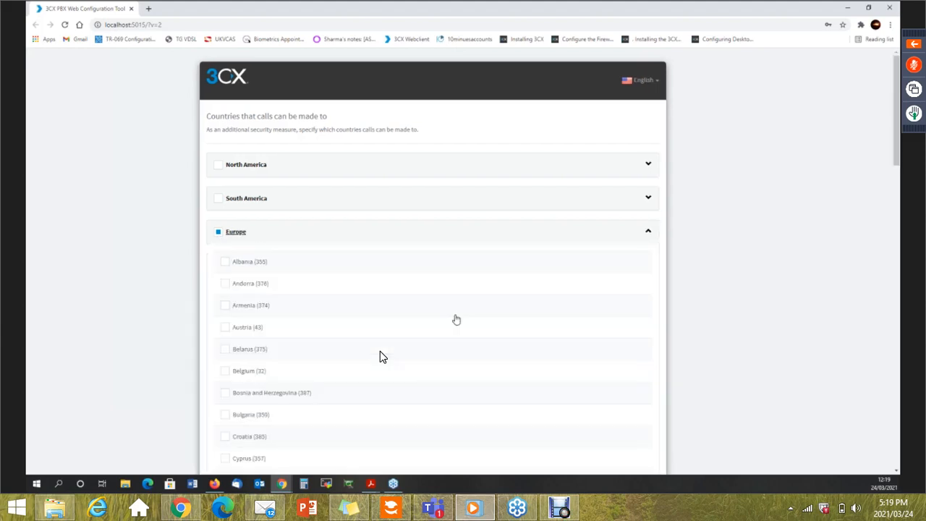
{"action": "scroll", "coordinate": [383, 357], "scroll_direction": "down", "scroll_amount": 9}
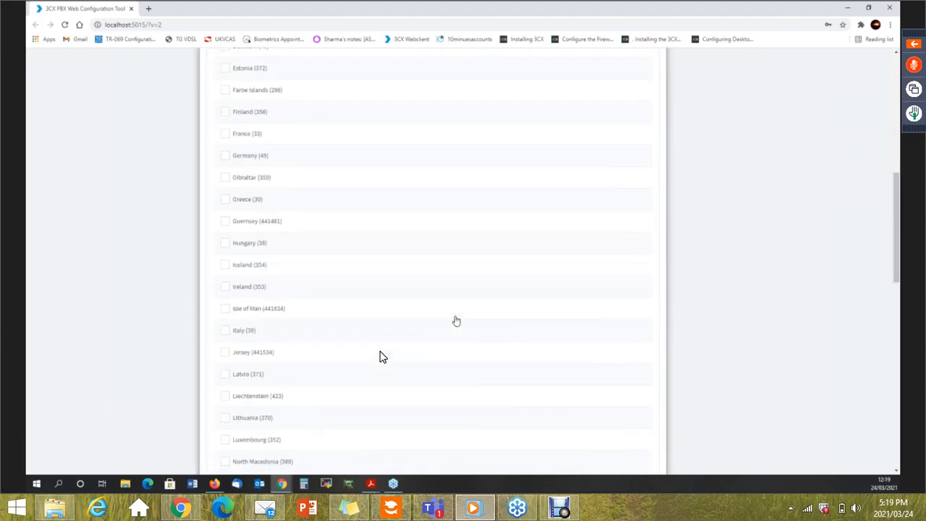
{"action": "scroll", "coordinate": [383, 356], "scroll_direction": "down", "scroll_amount": 5}
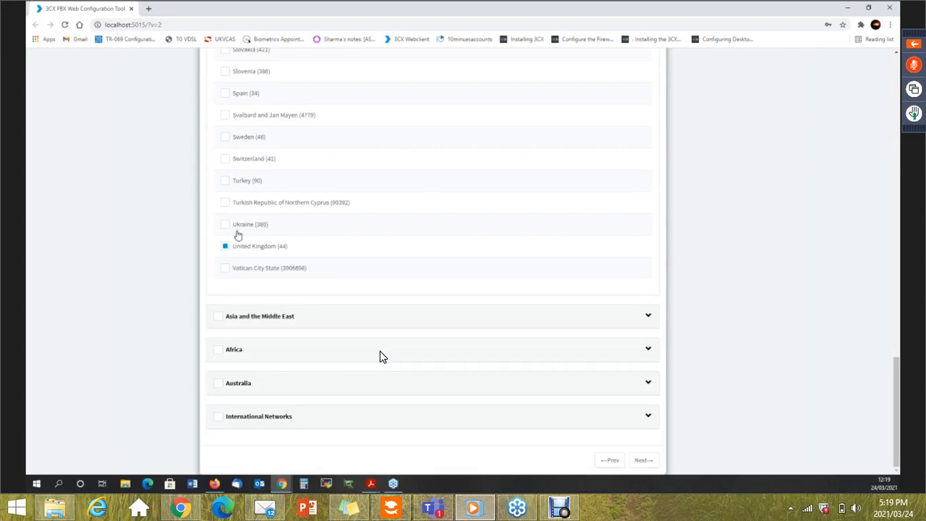
{"action": "scroll", "coordinate": [382, 357], "scroll_direction": "up", "scroll_amount": 1}
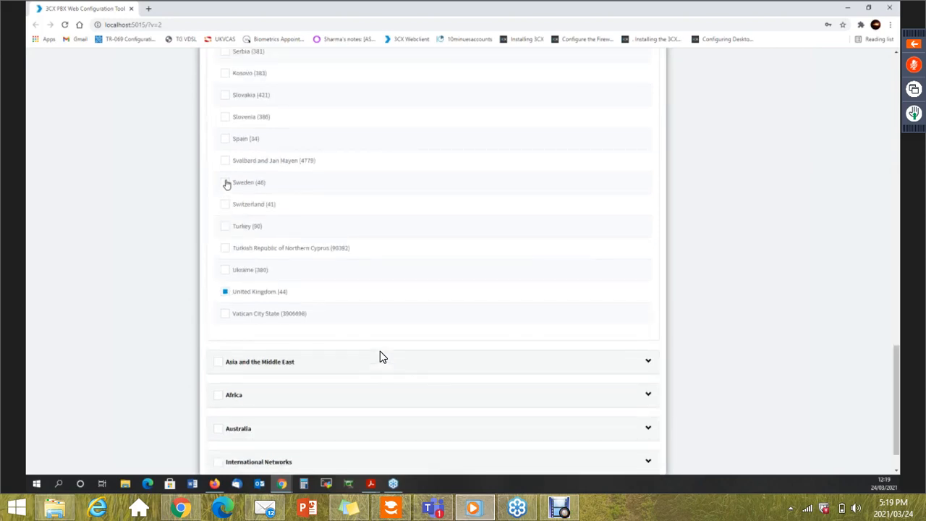
{"action": "left_click", "coordinate": [226, 185]}
{"action": "scroll", "coordinate": [277, 271], "scroll_direction": "up", "scroll_amount": 4}
{"action": "scroll", "coordinate": [279, 274], "scroll_direction": "up", "scroll_amount": 10}
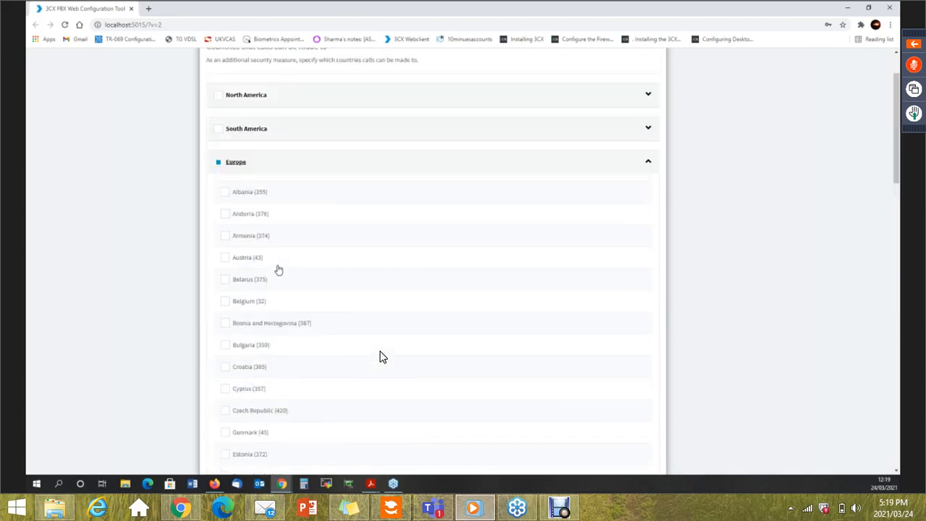
{"action": "left_click", "coordinate": [650, 231]}
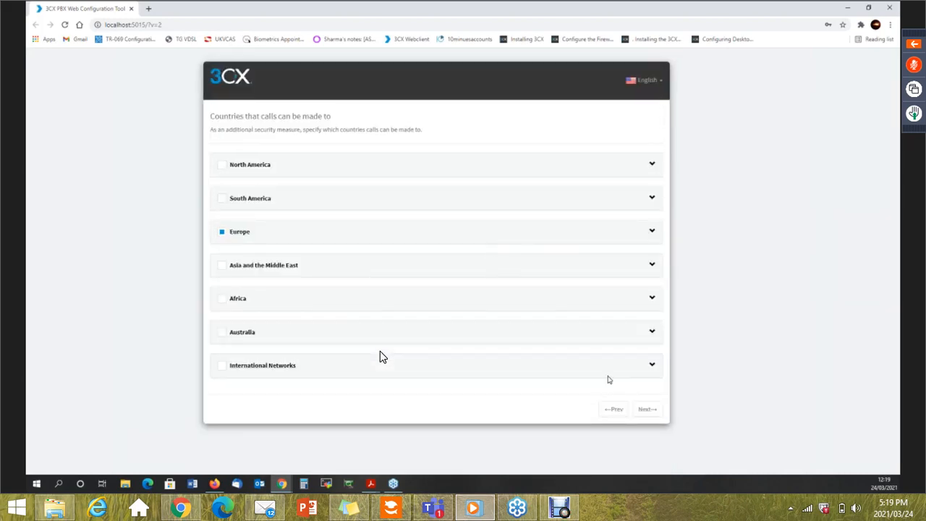
{"action": "left_click", "coordinate": [652, 412]}
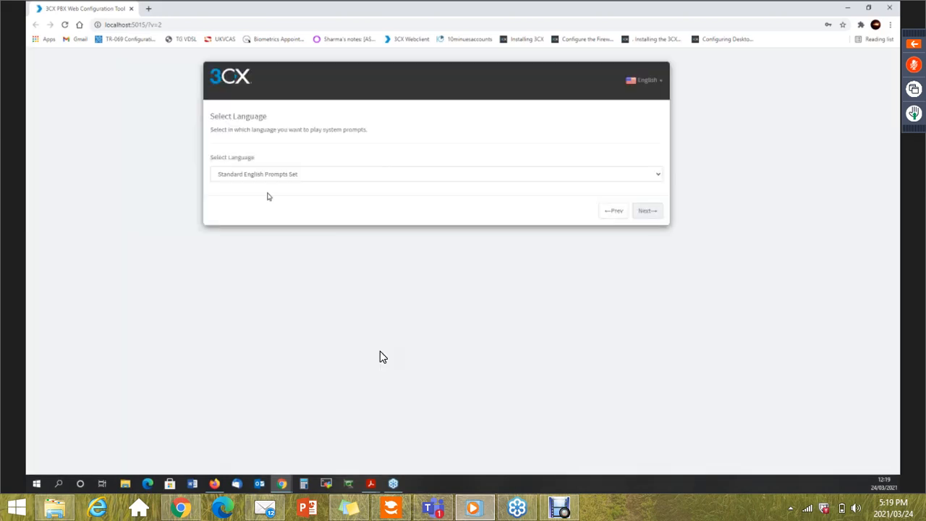
- Select the UK English Prompts Set as the system prompt language and confirm it
{"action": "left_click", "coordinate": [272, 180]}
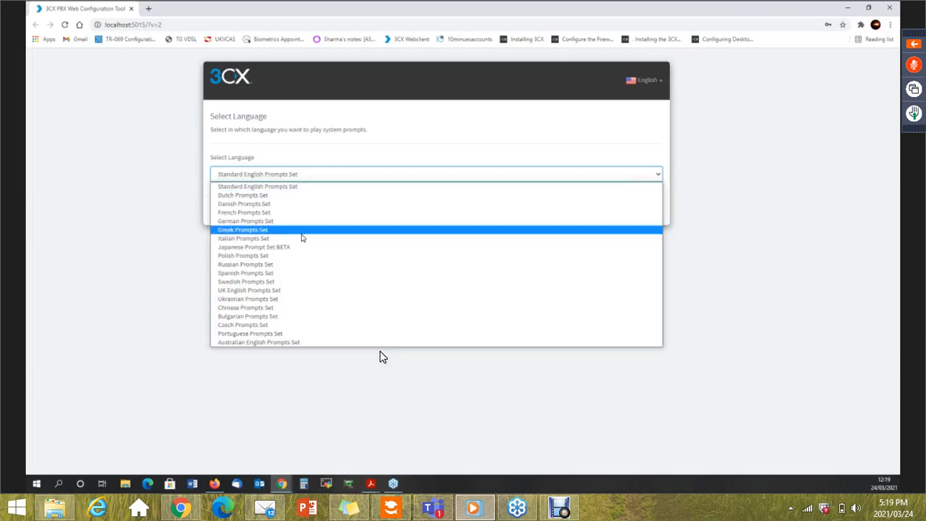
{"action": "left_click", "coordinate": [294, 291]}
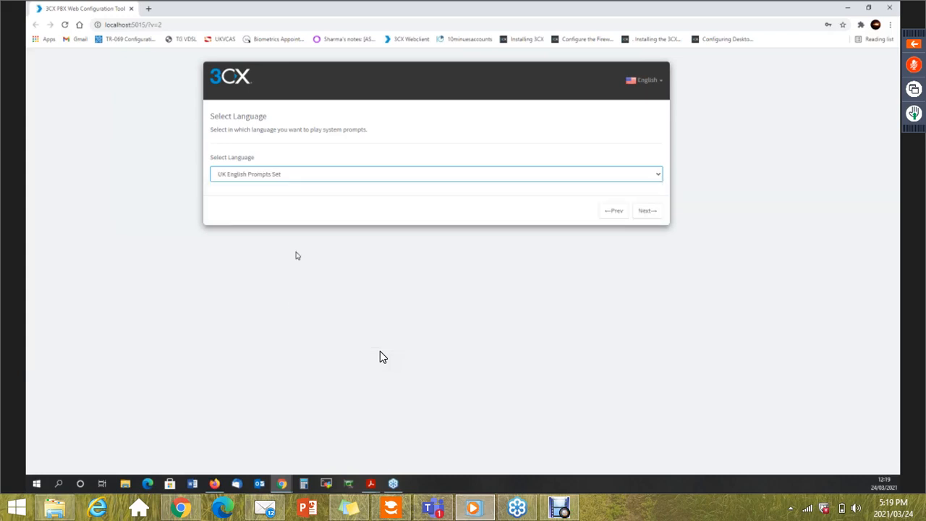
{"action": "left_click", "coordinate": [294, 177]}
{"action": "left_click", "coordinate": [294, 177]}
{"action": "left_click", "coordinate": [649, 213]}
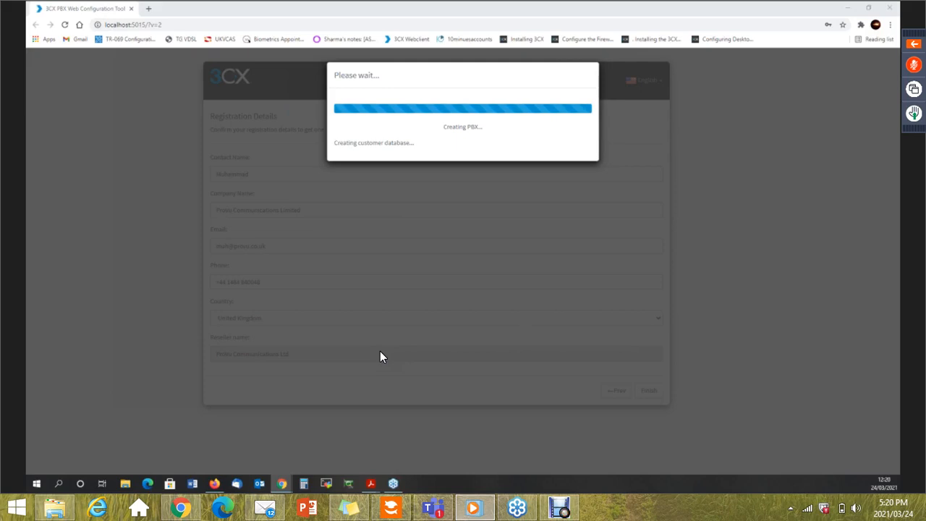
- Check the PBX creation progress and switch to the FRITZ!Box 7590 browser window
{"action": "left_click_drag", "start_coordinate": [27, 94], "coordinate": [486, 52]}
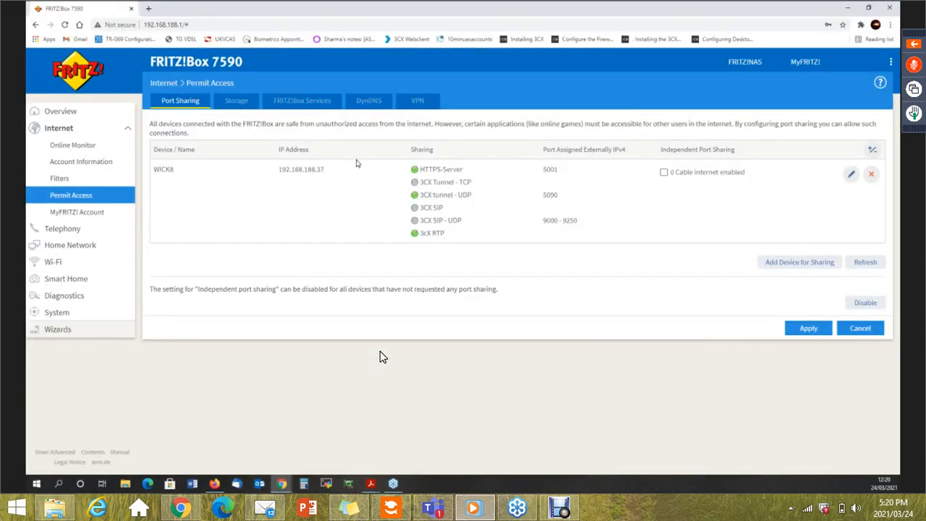
{"action": "left_click", "coordinate": [850, 9]}
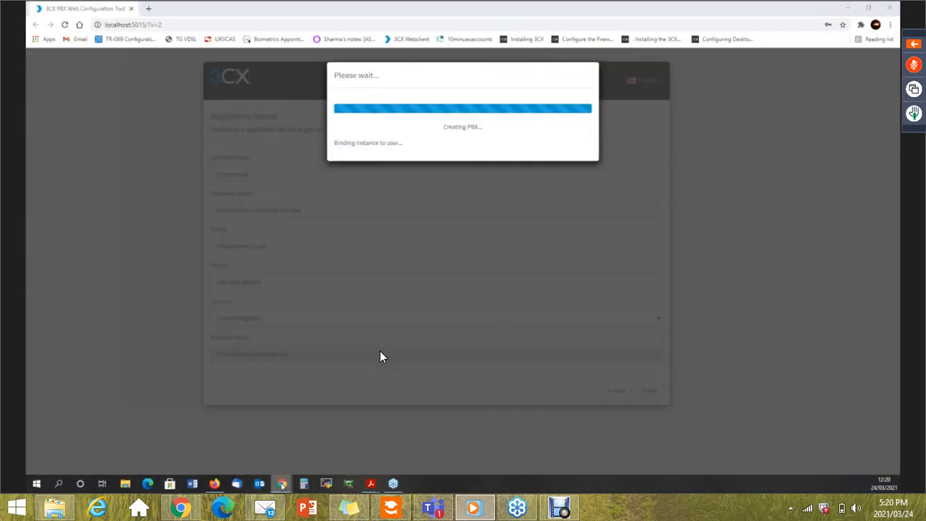
{"action": "left_click", "coordinate": [282, 483]}
{"action": "left_click", "coordinate": [405, 444]}
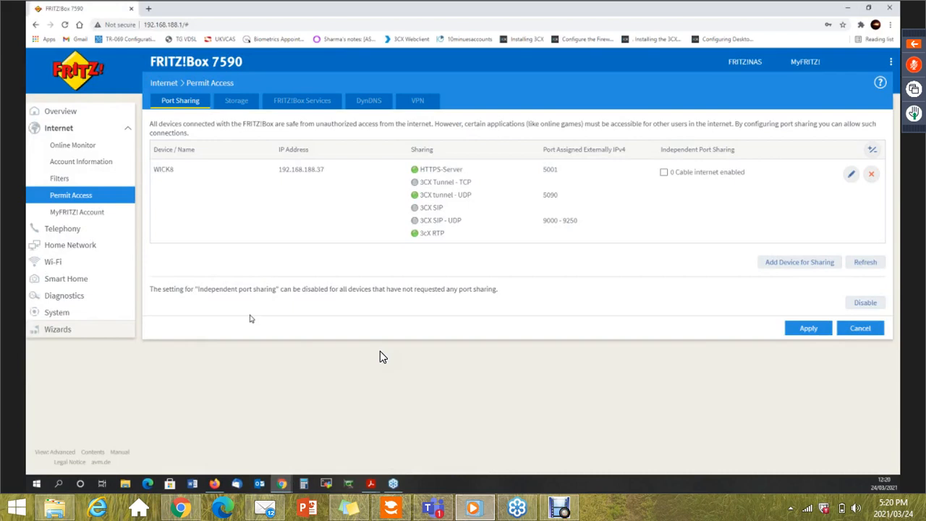
- Log back in with the FRITZ!Box password and open the Permit Access sharing settings for device WICK8
{"action": "left_click", "coordinate": [61, 183]}
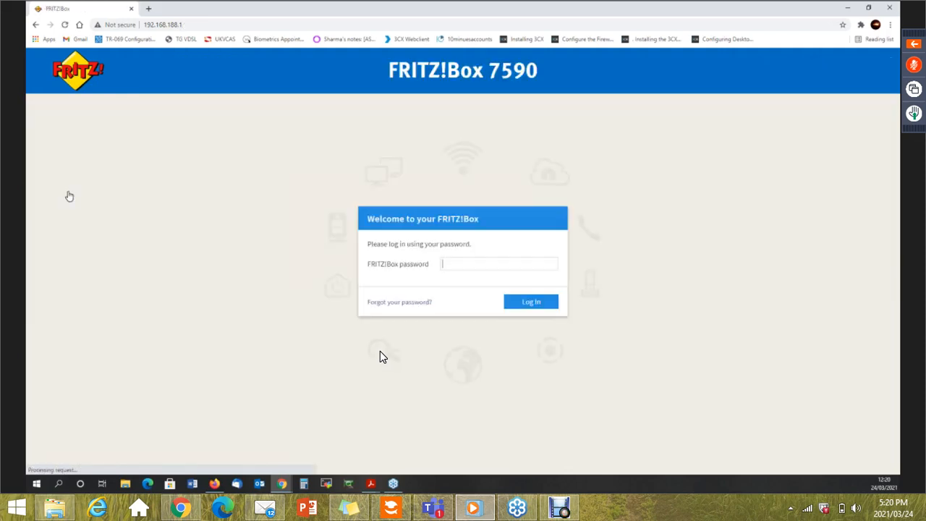
{"action": "type", "text": "••••••"}
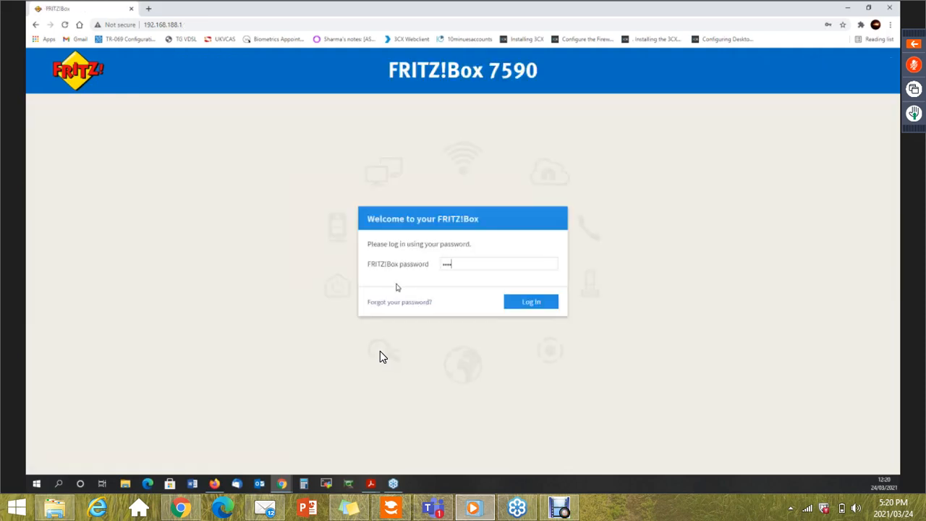
{"action": "key", "text": "Return"}
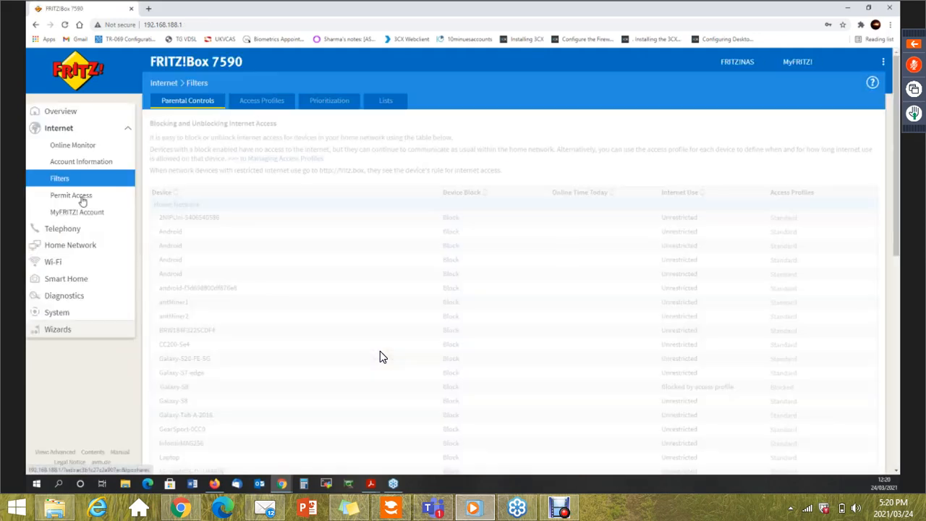
{"action": "left_click", "coordinate": [81, 202]}
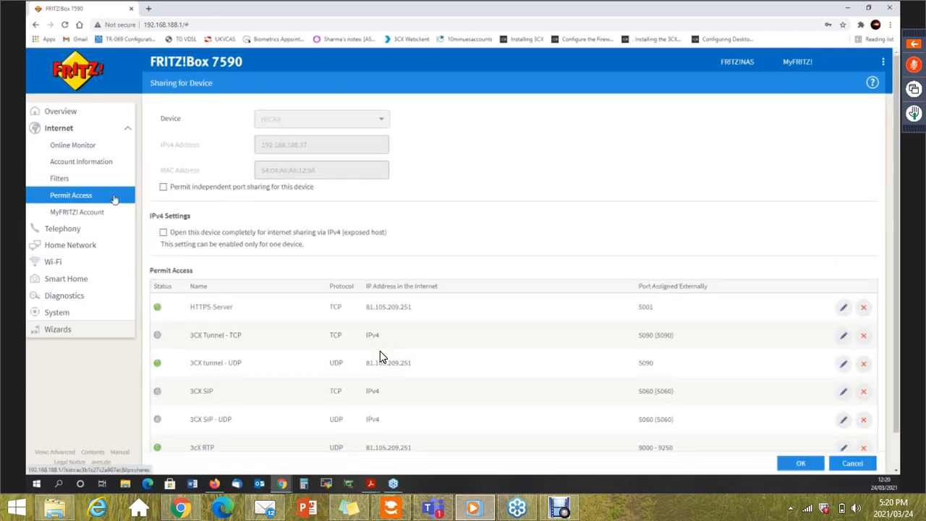
- Set the 3CX SIP TCP sharing's device port range to 5070 through 5070 and accept the entry
{"action": "scroll", "coordinate": [382, 356], "scroll_direction": "down", "scroll_amount": 1}
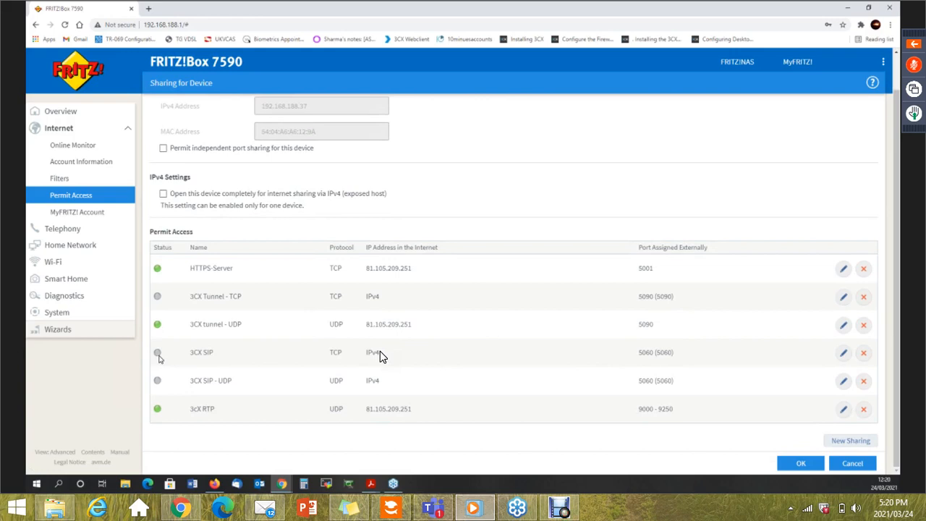
{"action": "left_click", "coordinate": [844, 353]}
{"action": "type", "text": "5070"}
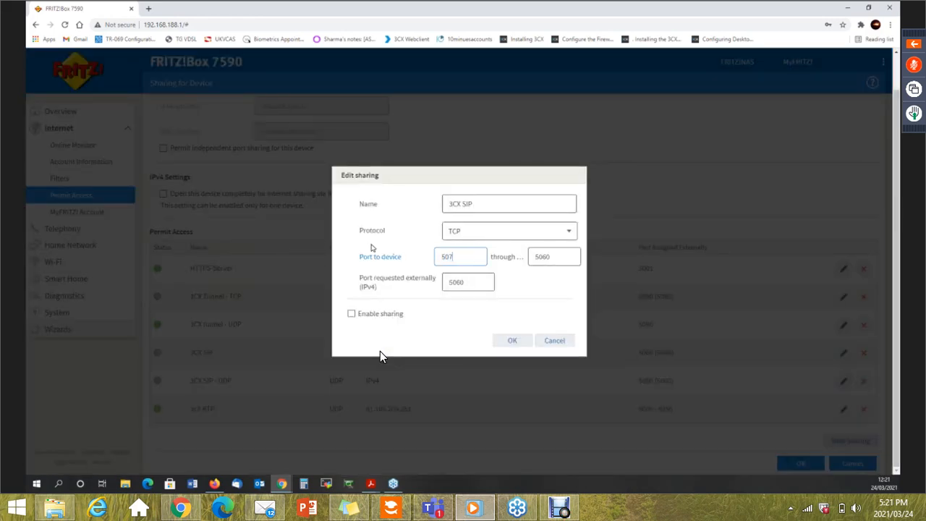
{"action": "key", "text": "Tab"}
{"action": "type", "text": "5070"}
{"action": "left_click", "coordinate": [504, 343]}
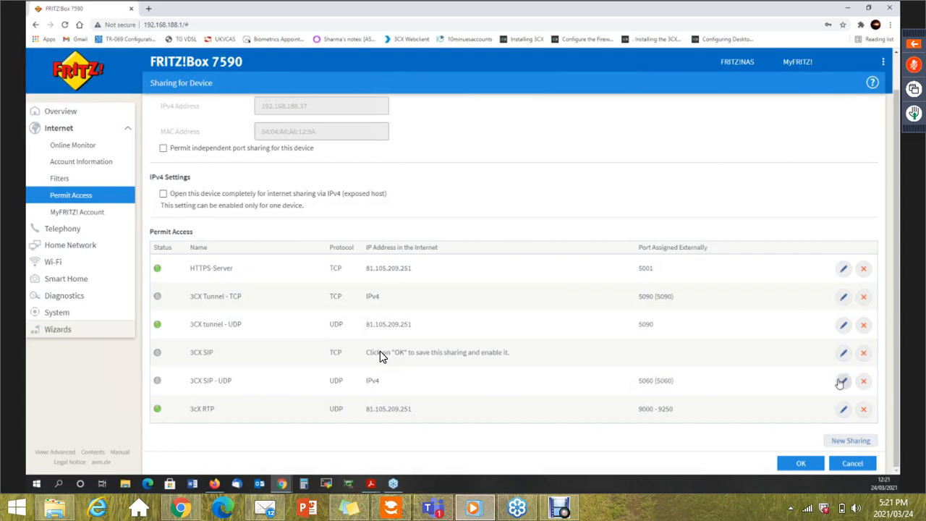
- Set the 3CX SIP - UDP sharing's device port range to 5070 through 5070 and accept the entry
{"action": "left_click", "coordinate": [842, 381]}
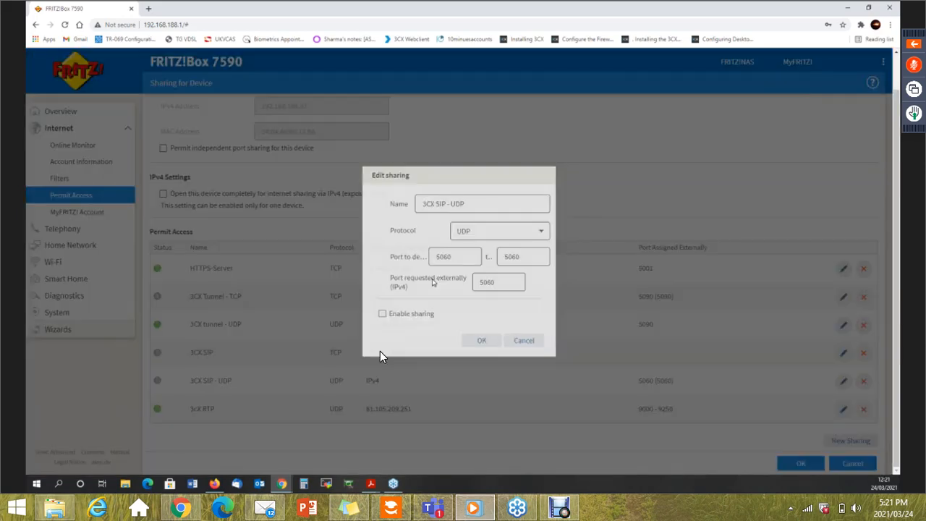
{"action": "type", "text": "5070"}
{"action": "key", "text": "Tab"}
{"action": "type", "text": "5070"}
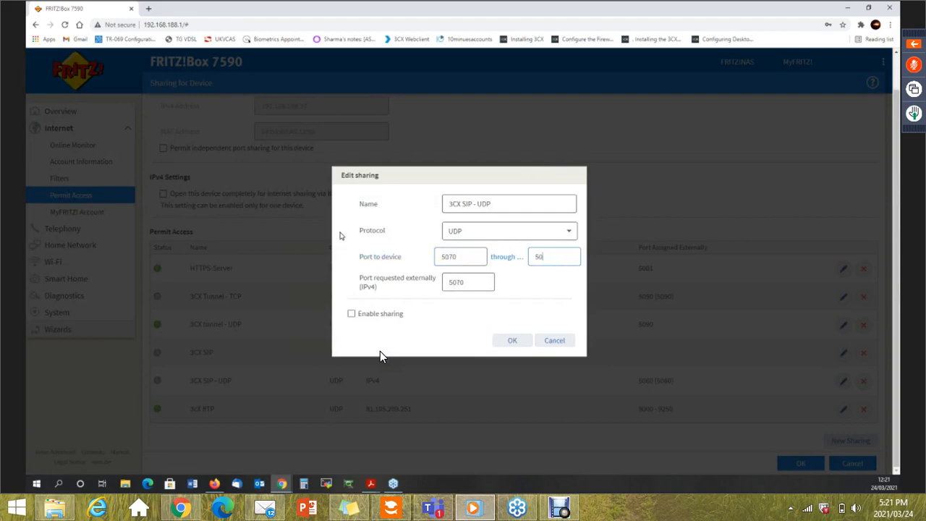
{"action": "left_click", "coordinate": [509, 341]}
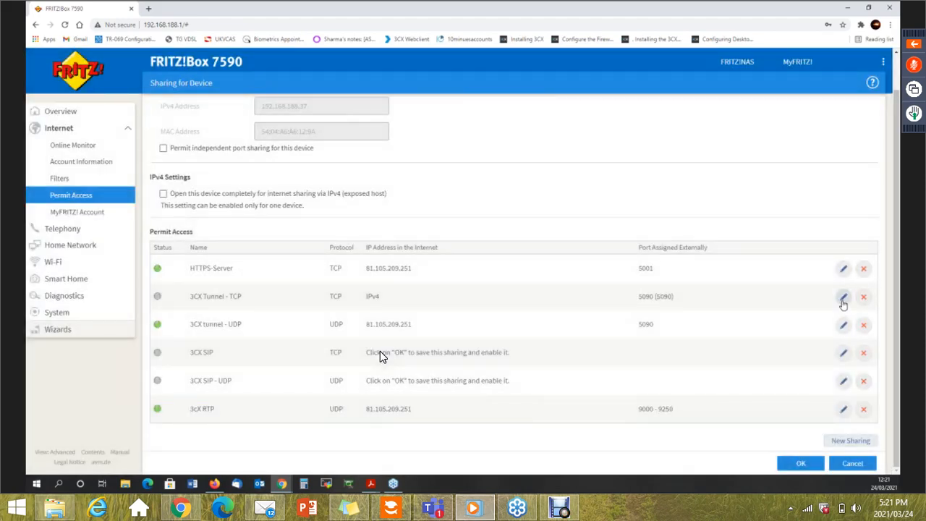
- Enable the 3CX Tunnel - TCP sharing on port 5090 and accept the entry
{"action": "left_click", "coordinate": [843, 298]}
{"action": "left_click", "coordinate": [388, 316]}
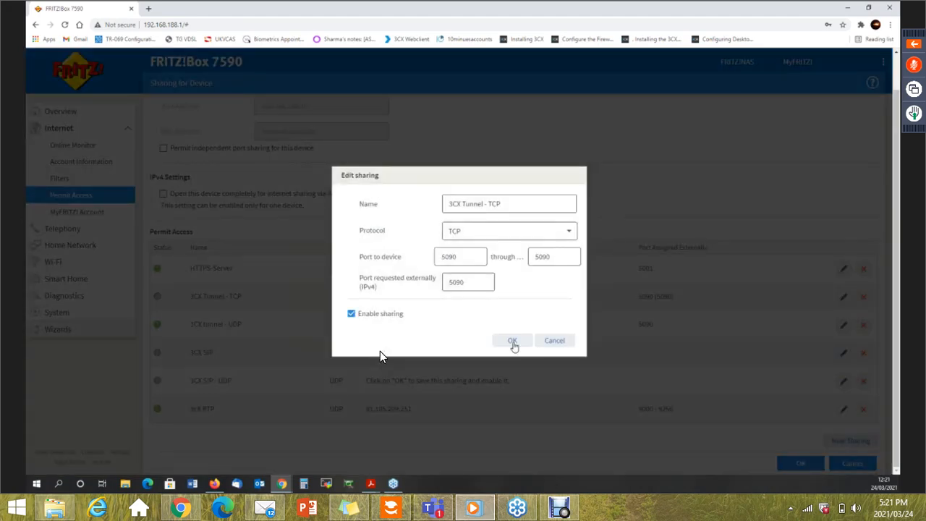
{"action": "left_click", "coordinate": [512, 343]}
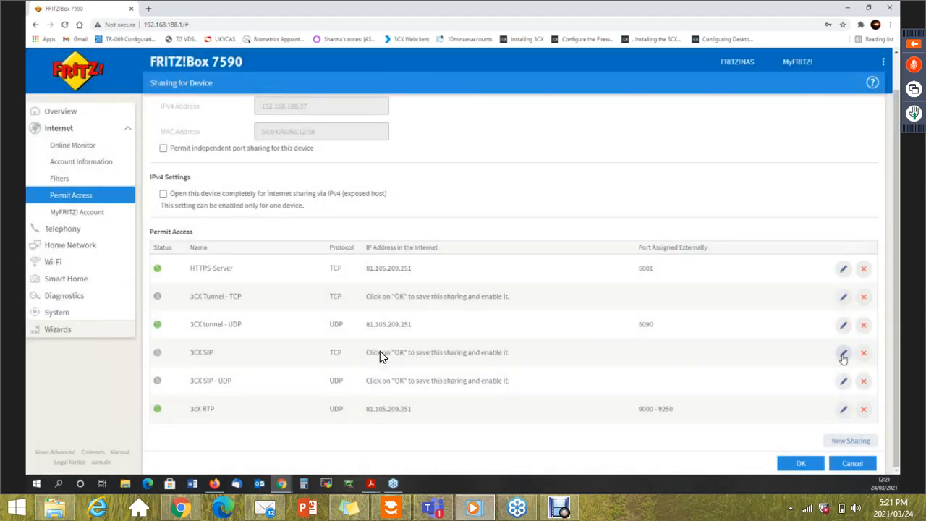
- Enable the 3CX SIP and 3CX SIP - UDP sharings on port 5070 and save the device's sharing settings
{"action": "left_click", "coordinate": [843, 353]}
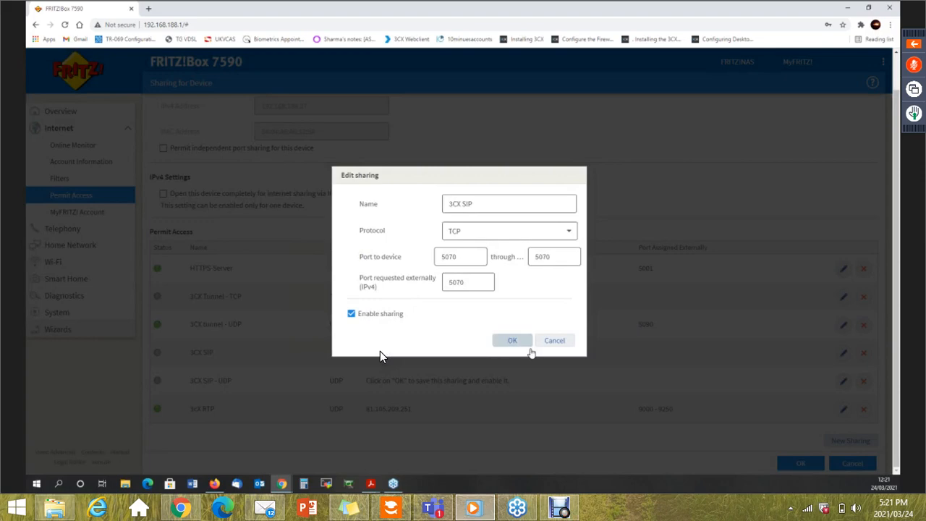
{"action": "left_click", "coordinate": [515, 342]}
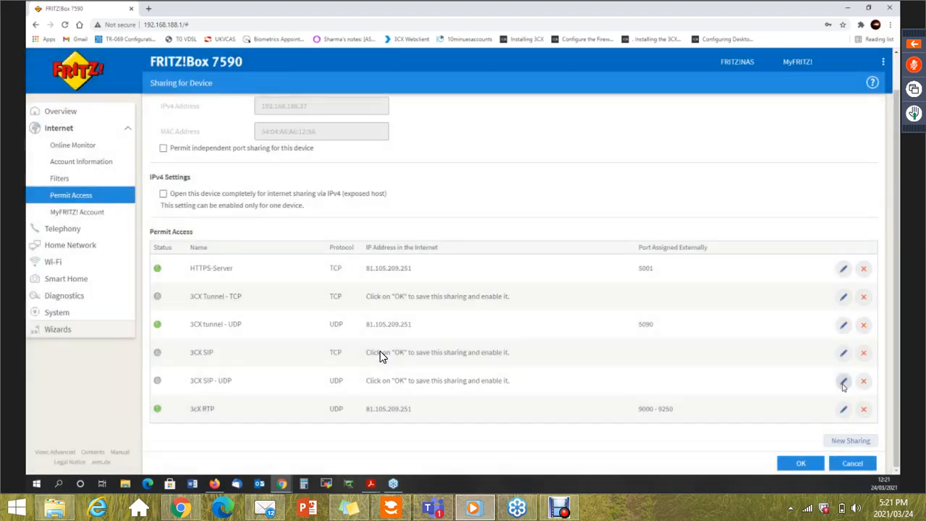
{"action": "left_click", "coordinate": [843, 381]}
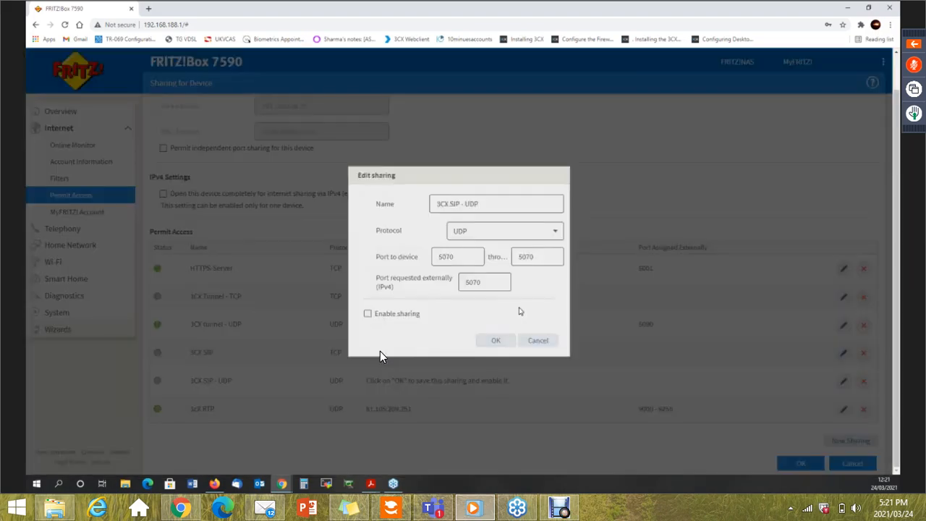
{"action": "left_click", "coordinate": [503, 342]}
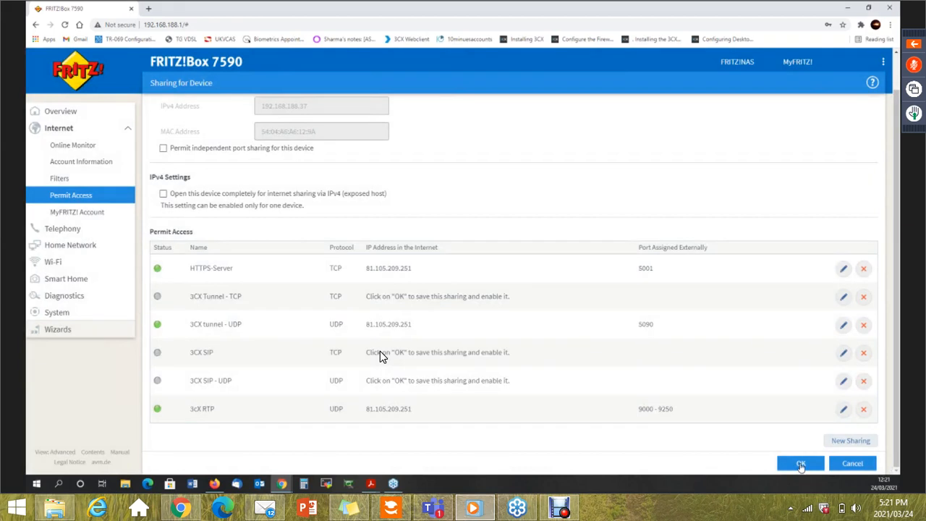
{"action": "left_click", "coordinate": [800, 464]}
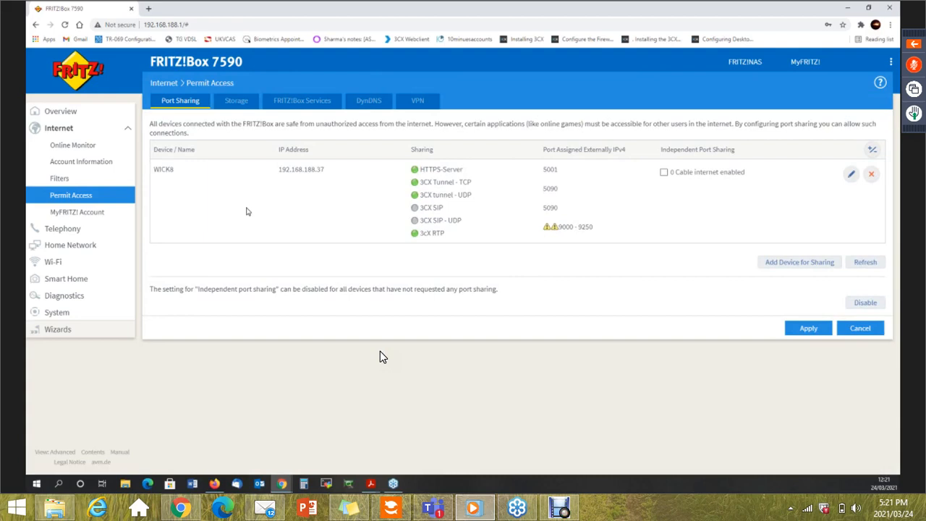
- Read the warning note on the externally assigned ports for device WICK8 and dismiss it
{"action": "left_click", "coordinate": [547, 230]}
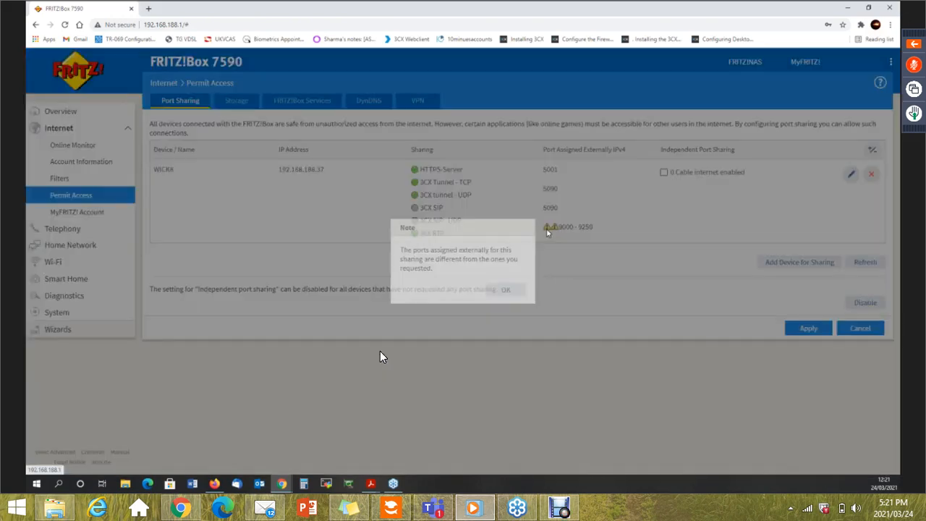
{"action": "left_click", "coordinate": [554, 287]}
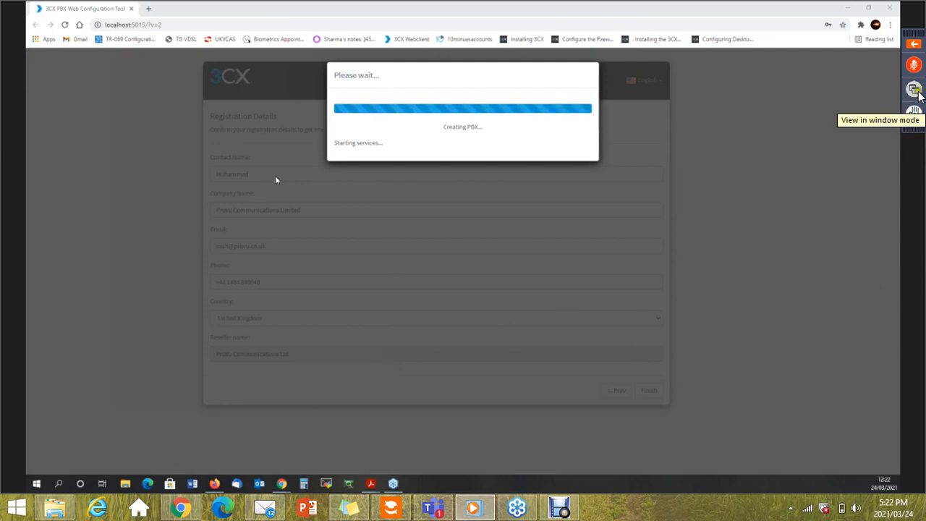
- Switch the webinar viewer to window mode and maximize the shared screen
{"action": "left_click", "coordinate": [916, 91]}
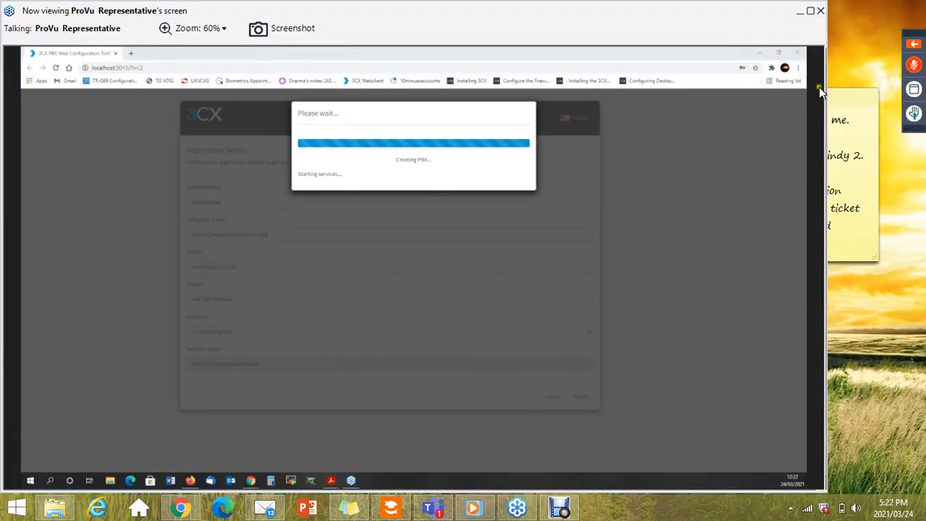
{"action": "left_click", "coordinate": [811, 11]}
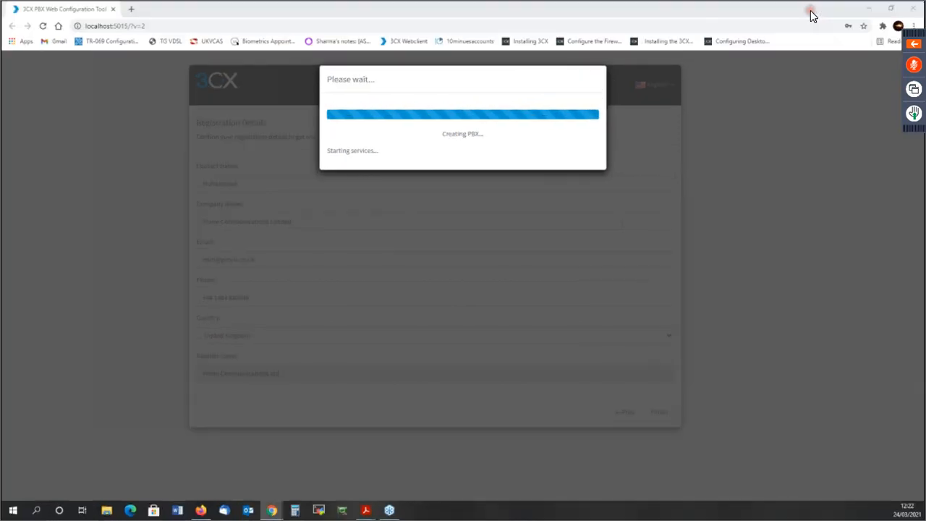
- Expand the Questions section of the GoToWebinar control panel and write a question for staff beginning "can we use bria a"
{"action": "left_click", "coordinate": [914, 44]}
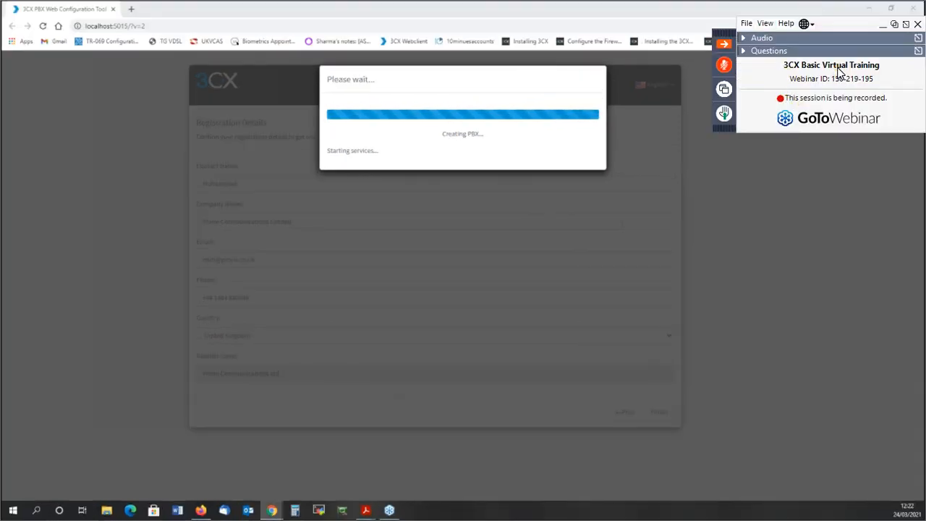
{"action": "left_click", "coordinate": [744, 51]}
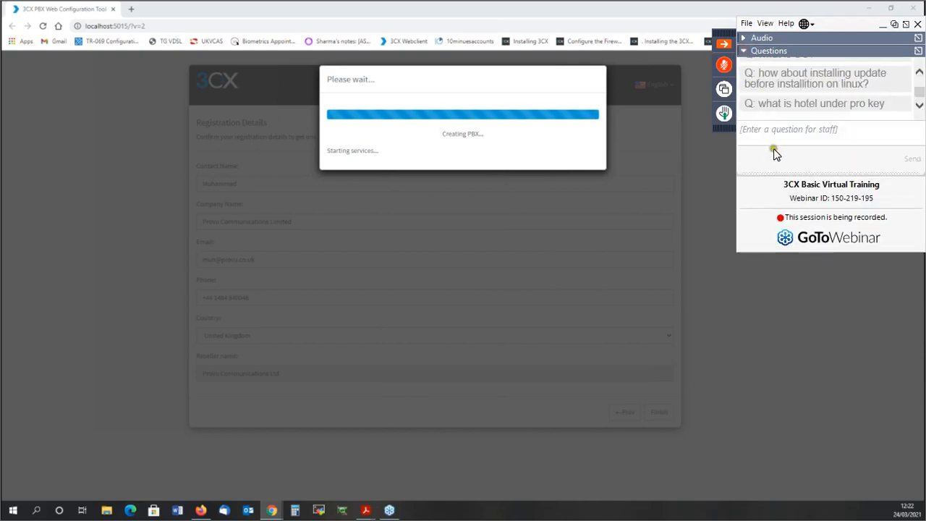
{"action": "left_click", "coordinate": [796, 137]}
{"action": "type", "text": "can we us"}
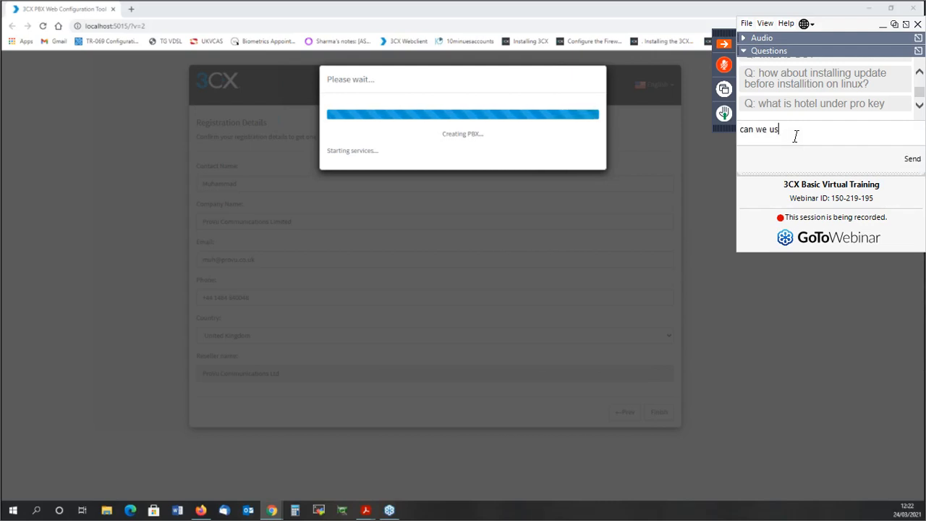
{"action": "type", "text": "e bria a"}
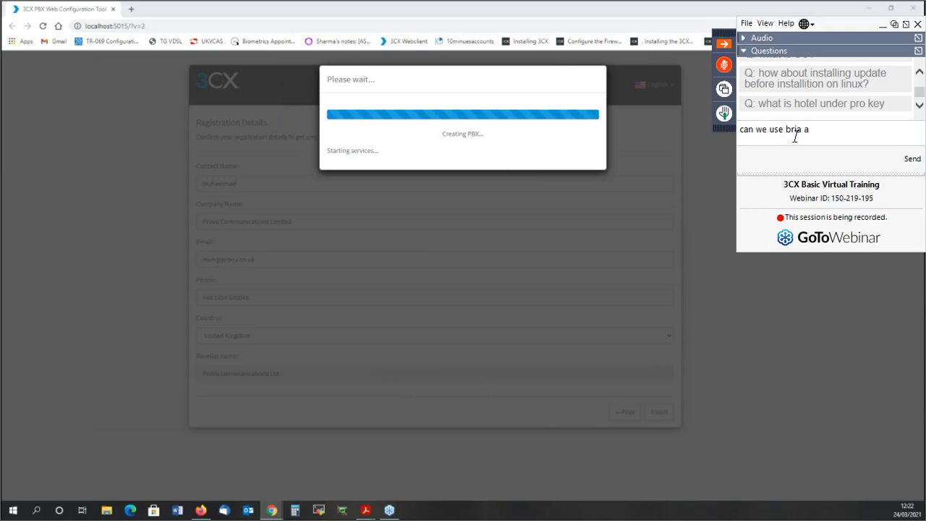